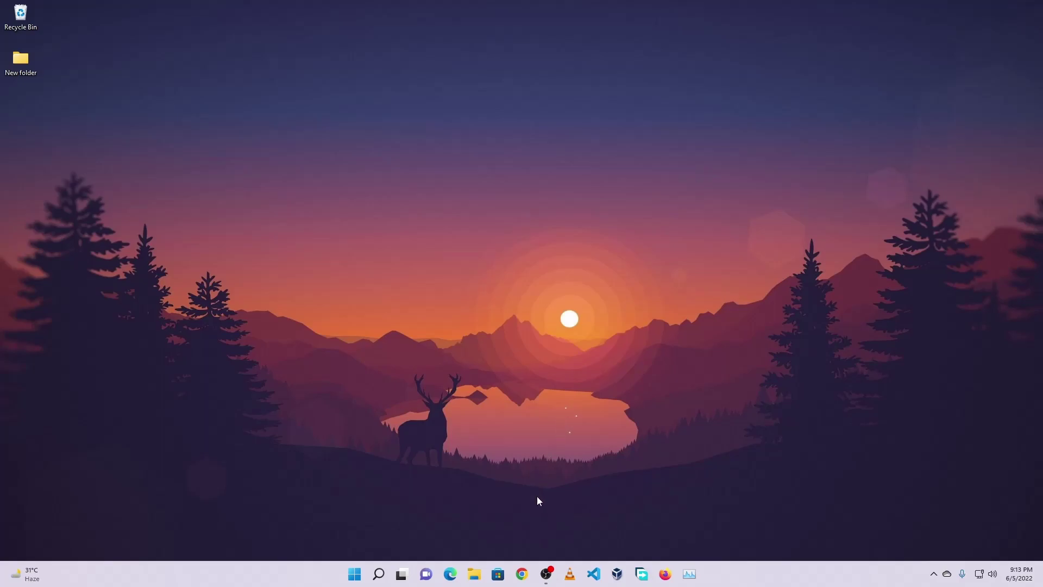
In Chrome, search Google for 'tinytask' and go to thetinytask.com's download section
{"action": "left_click", "coordinate": [522, 574]}
{"action": "left_click", "coordinate": [437, 313]}
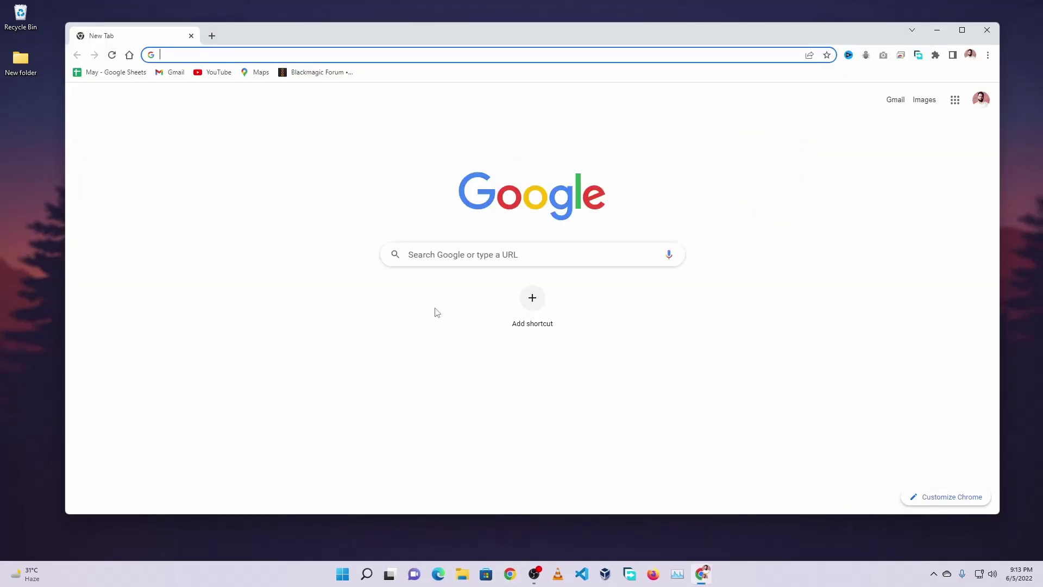
{"action": "type", "text": "tinytask"}
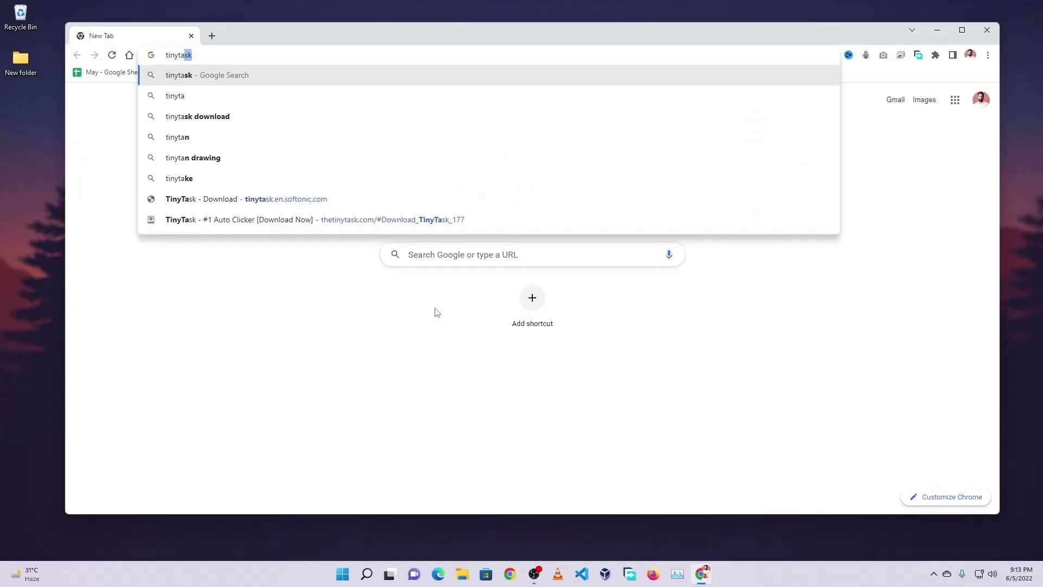
{"action": "key", "text": "Return"}
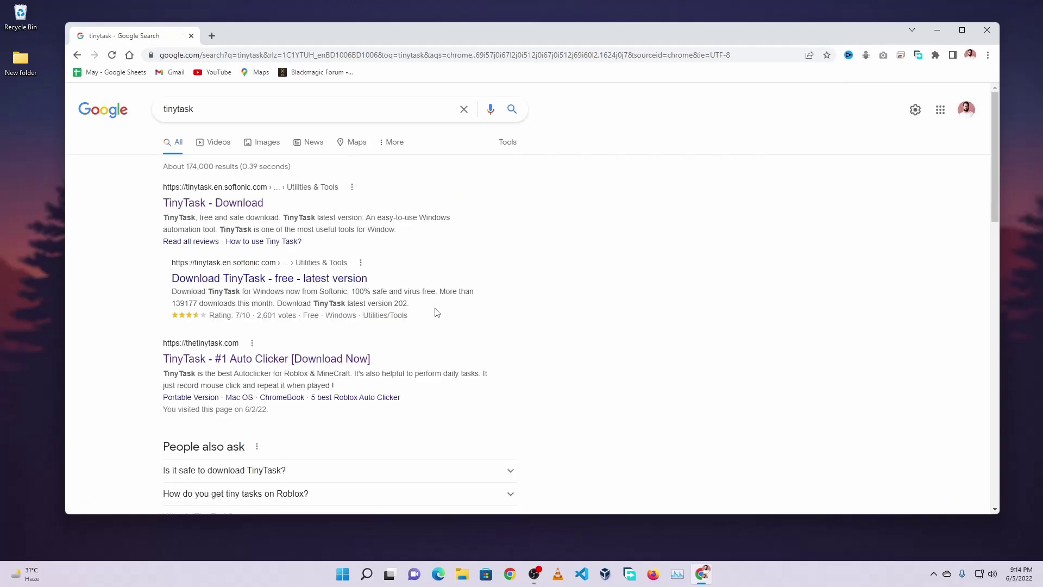
{"action": "left_click", "coordinate": [217, 363]}
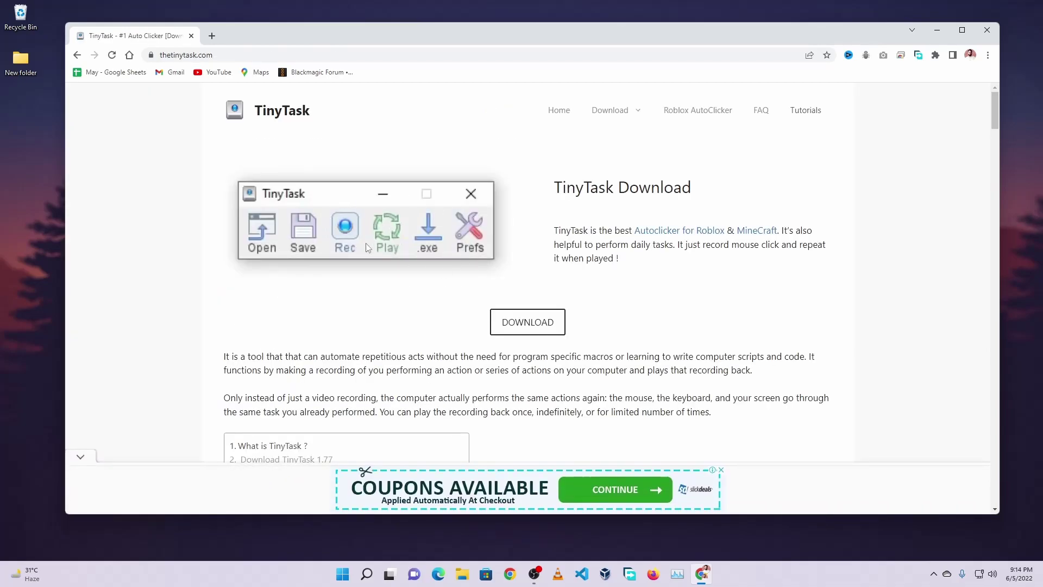
{"action": "left_click", "coordinate": [520, 323]}
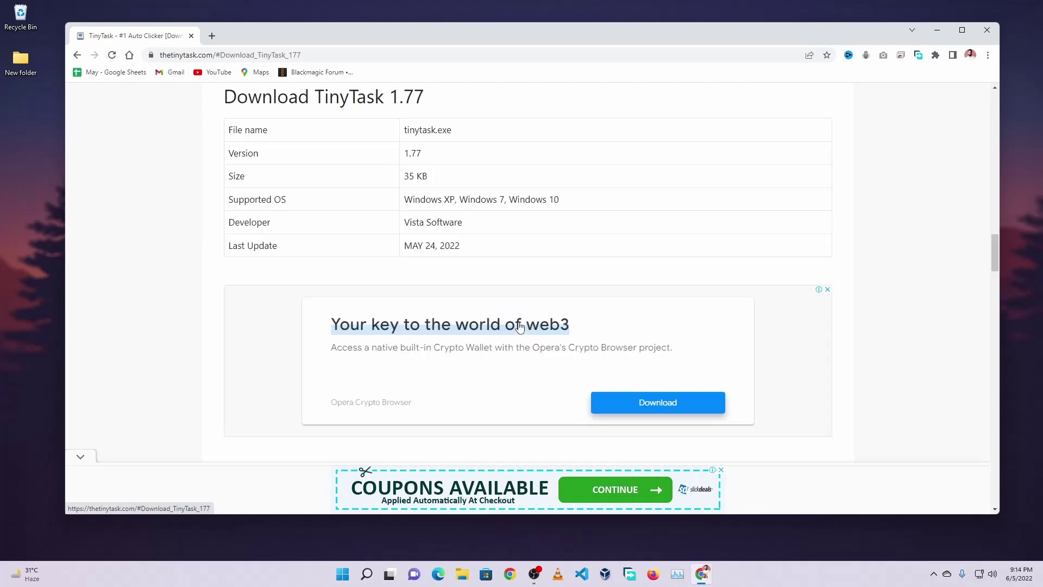
Confirm the tinytask-1-77.exe download and launch it from the Downloads folder
{"action": "left_click", "coordinate": [663, 329]}
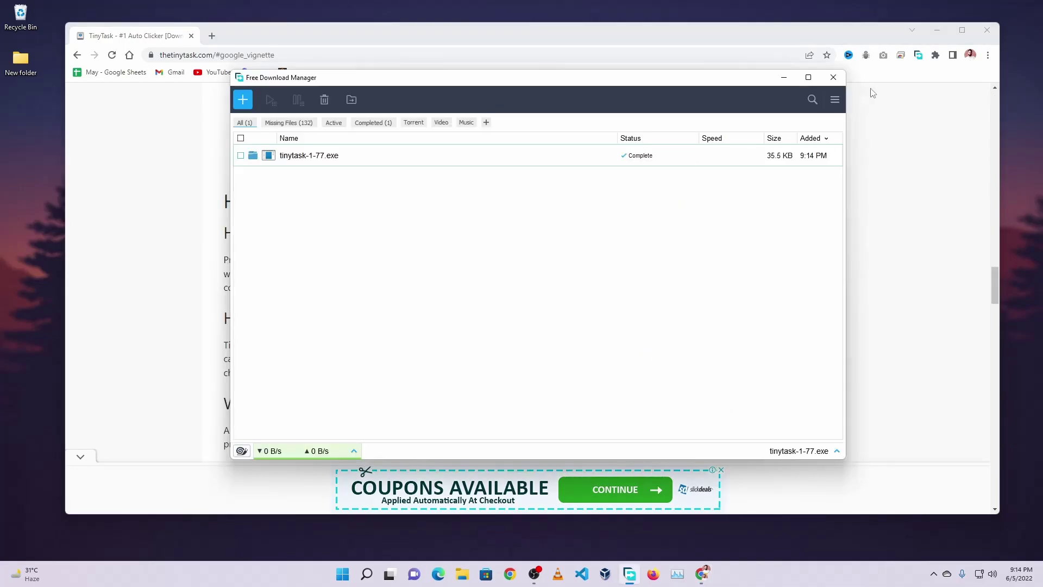
{"action": "left_click", "coordinate": [938, 30]}
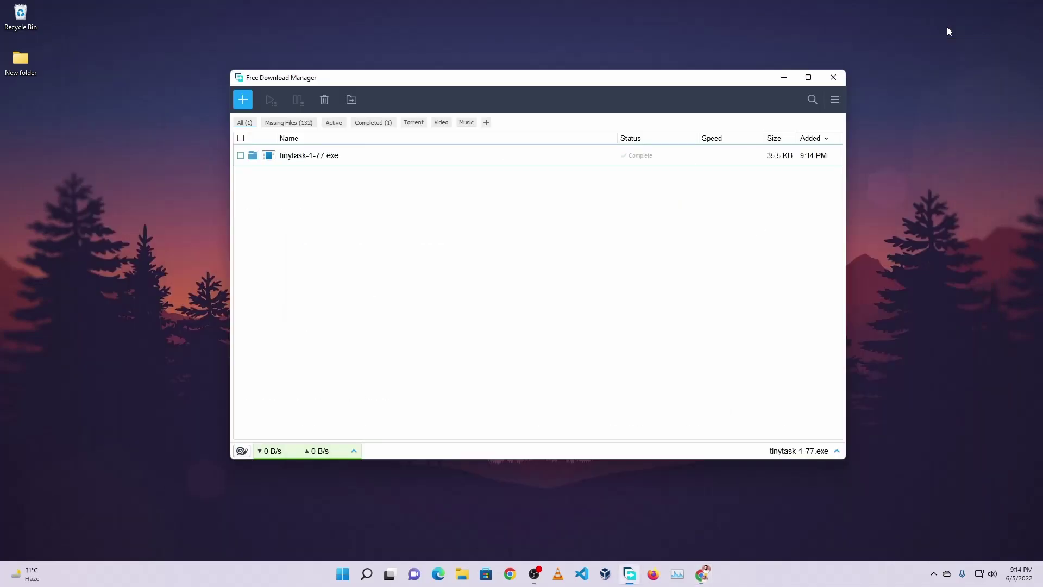
{"action": "right_click", "coordinate": [337, 157]}
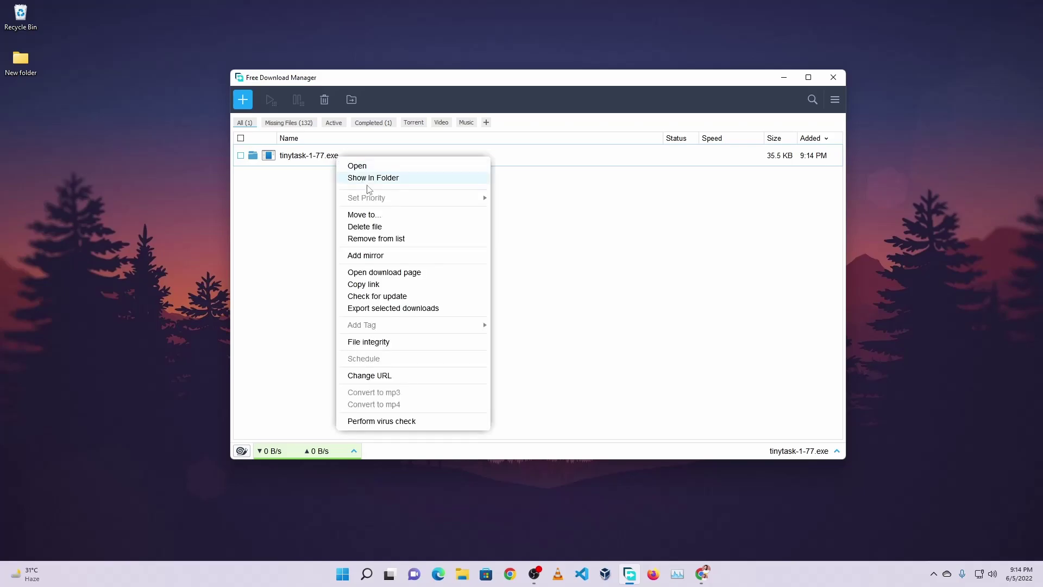
{"action": "left_click", "coordinate": [368, 179]}
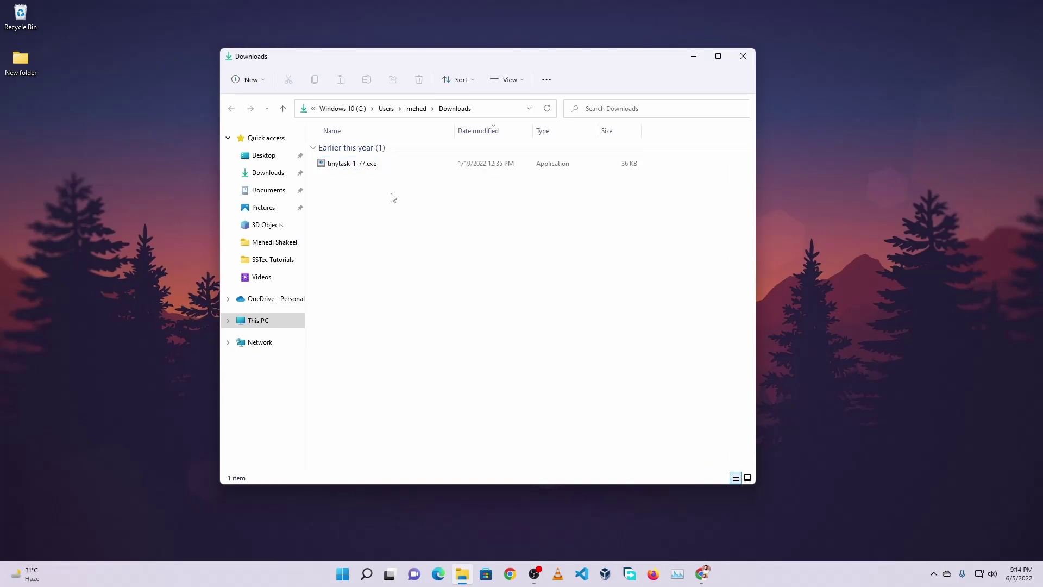
{"action": "double_click", "coordinate": [356, 169]}
{"action": "left_click", "coordinate": [694, 56]}
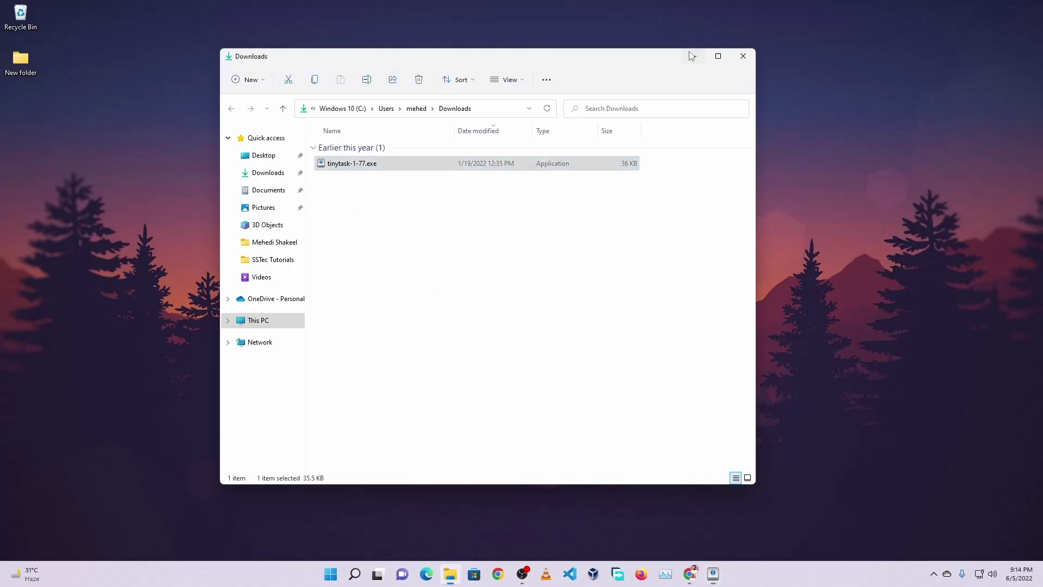
Park the TinyTask window in the bottom-right corner and start recording a macro
{"action": "left_click_drag", "start_coordinate": [494, 278], "coordinate": [508, 254]}
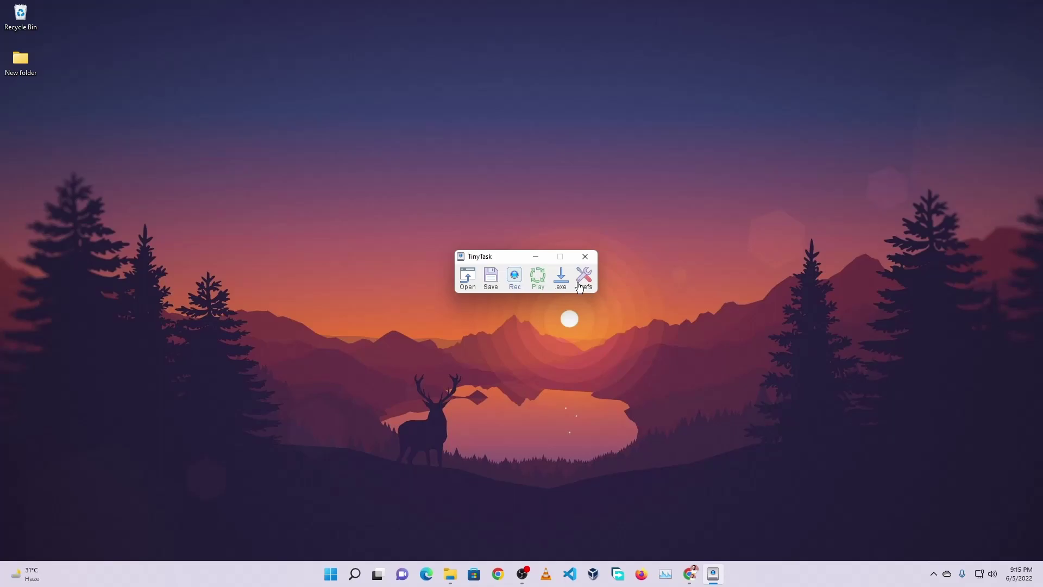
{"action": "key", "text": "ctrl+shift+alt+r"}
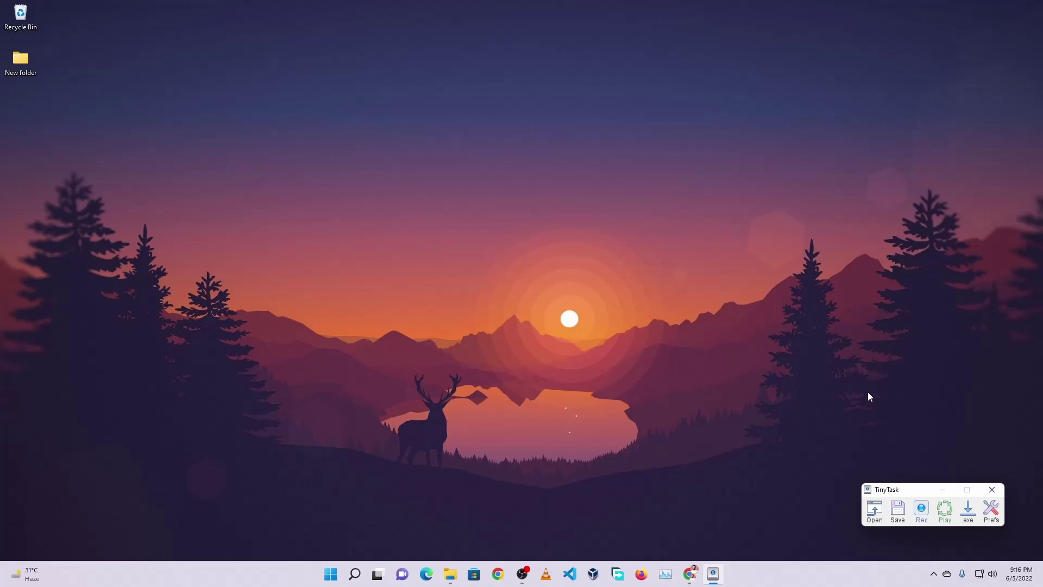
{"action": "left_click", "coordinate": [921, 511]}
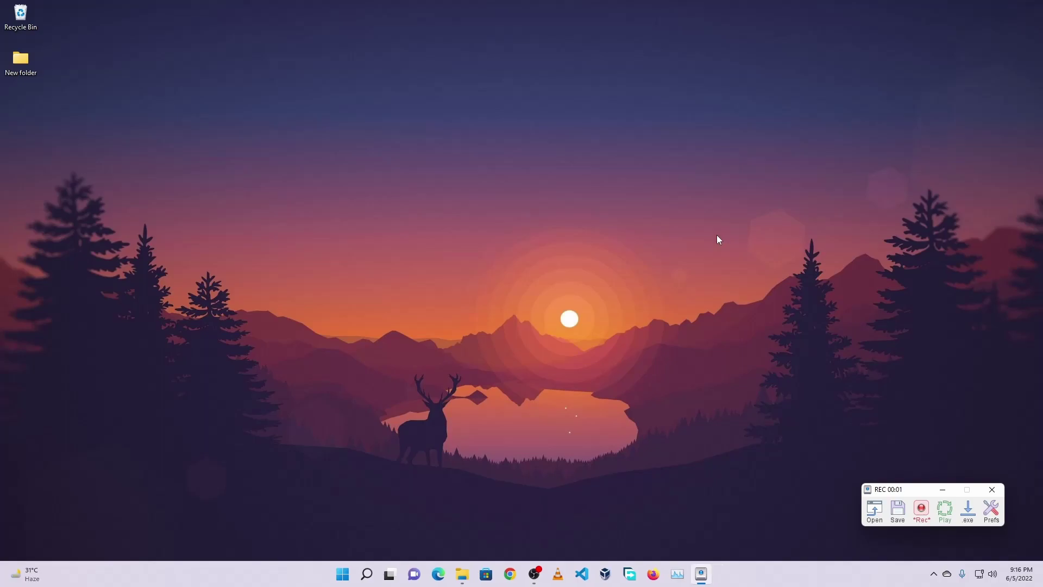
Load youtube.com in Firefox, open YouTube Studio from the account menu, then minimize Firefox
{"action": "left_click", "coordinate": [653, 574]}
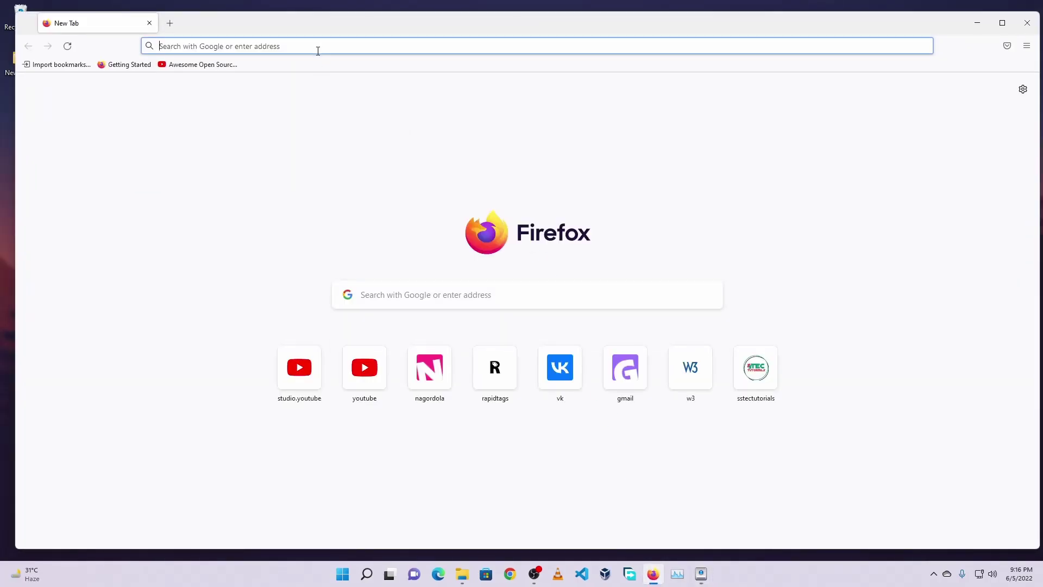
{"action": "type", "text": "youtube.com/"}
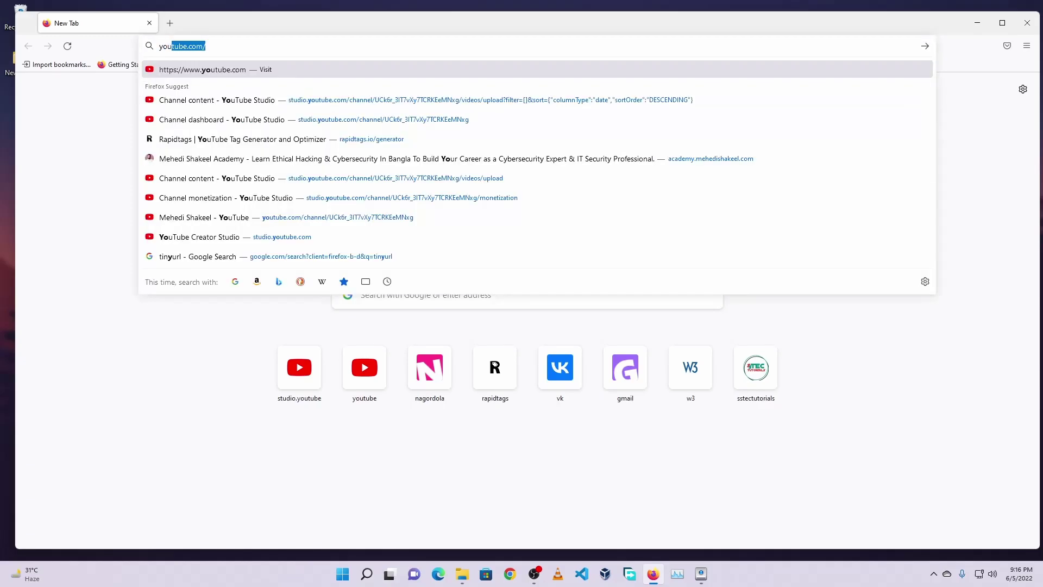
{"action": "key", "text": "Return"}
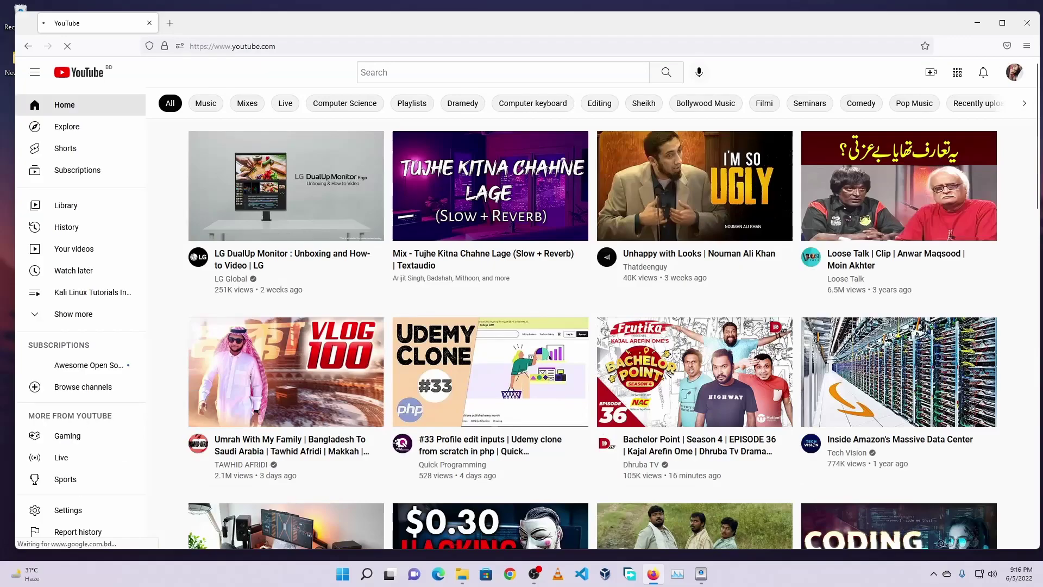
{"action": "left_click", "coordinate": [1015, 72]}
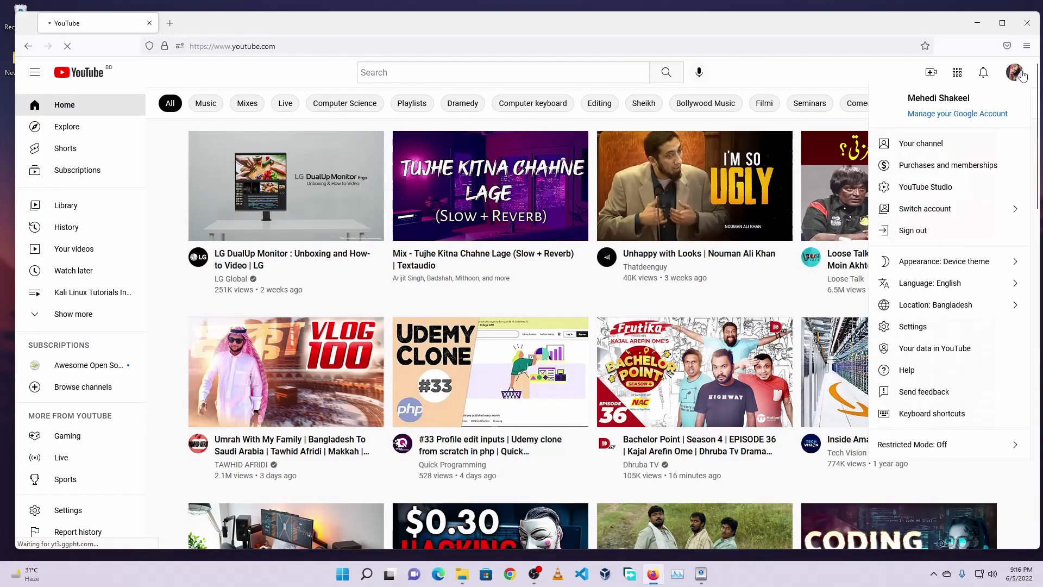
{"action": "left_click", "coordinate": [948, 187]}
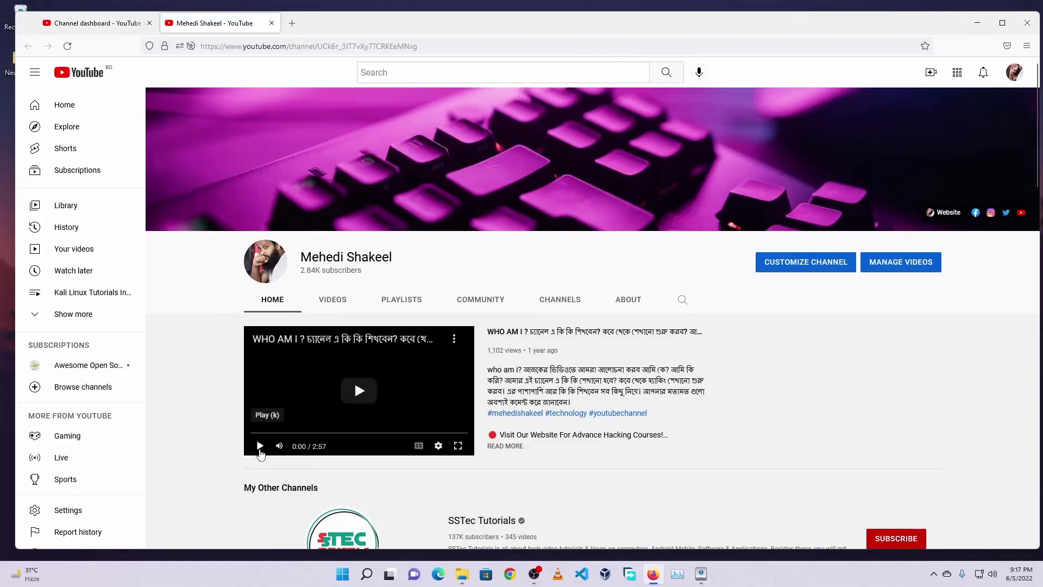
{"action": "left_click", "coordinate": [979, 24]}
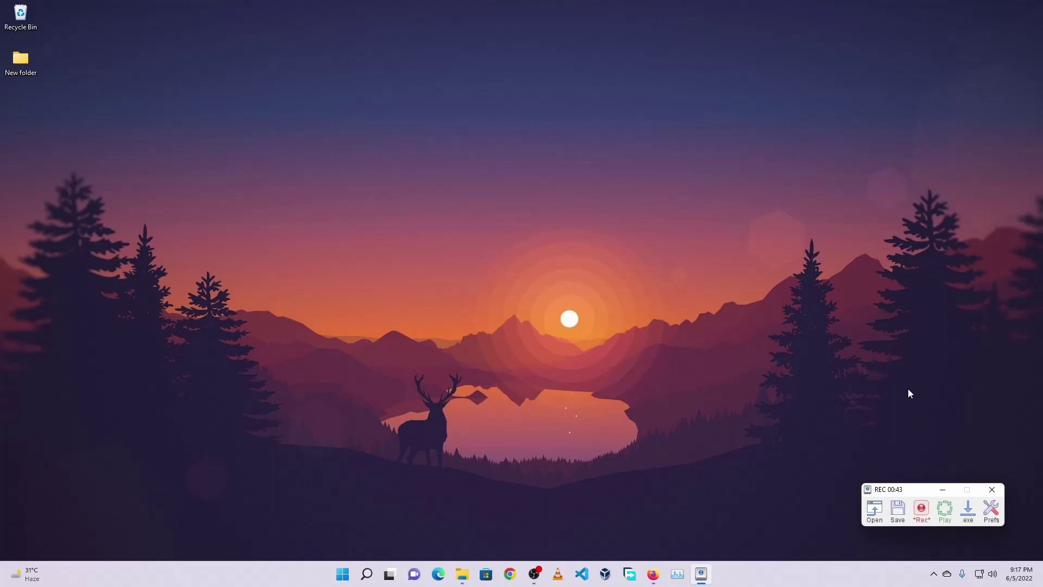
Stop recording and compile the macro as run.exe on the Desktop, dismissing the success message
{"action": "left_click", "coordinate": [921, 511]}
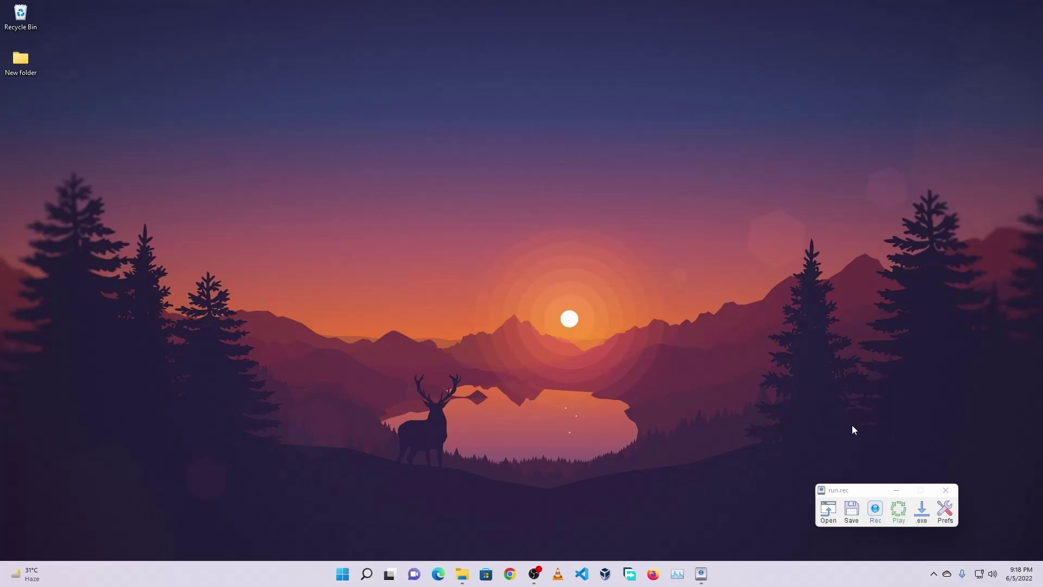
{"action": "left_click", "coordinate": [924, 522]}
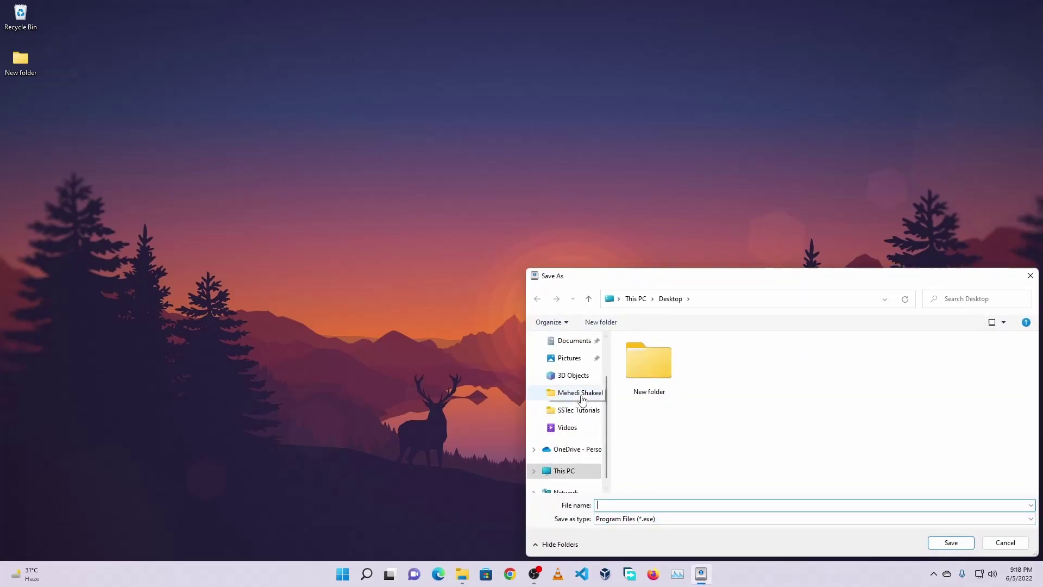
{"action": "scroll", "coordinate": [582, 400], "scroll_direction": "up", "scroll_amount": 2}
{"action": "left_click", "coordinate": [566, 362]}
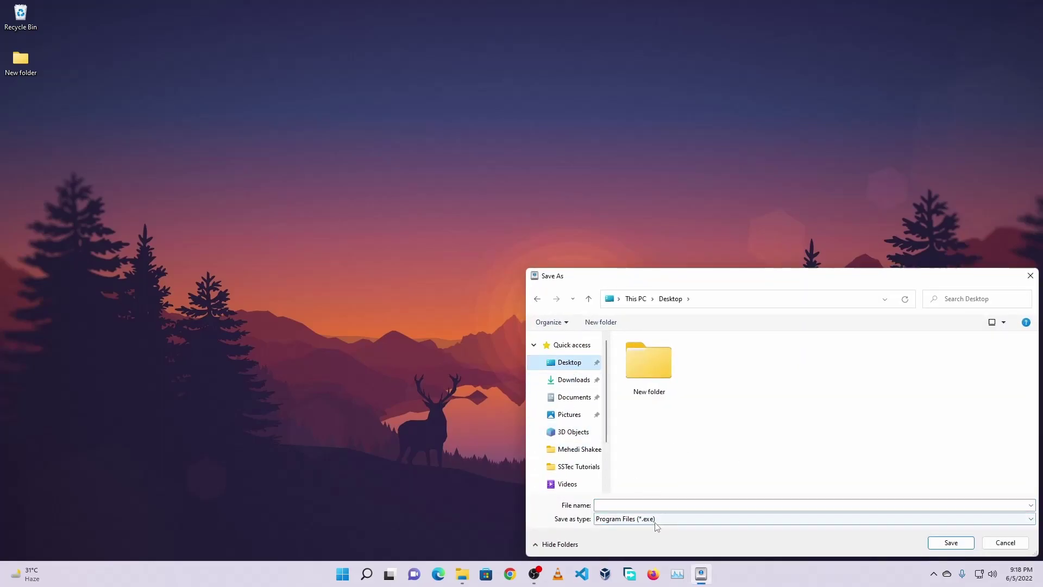
{"action": "left_click", "coordinate": [625, 506]}
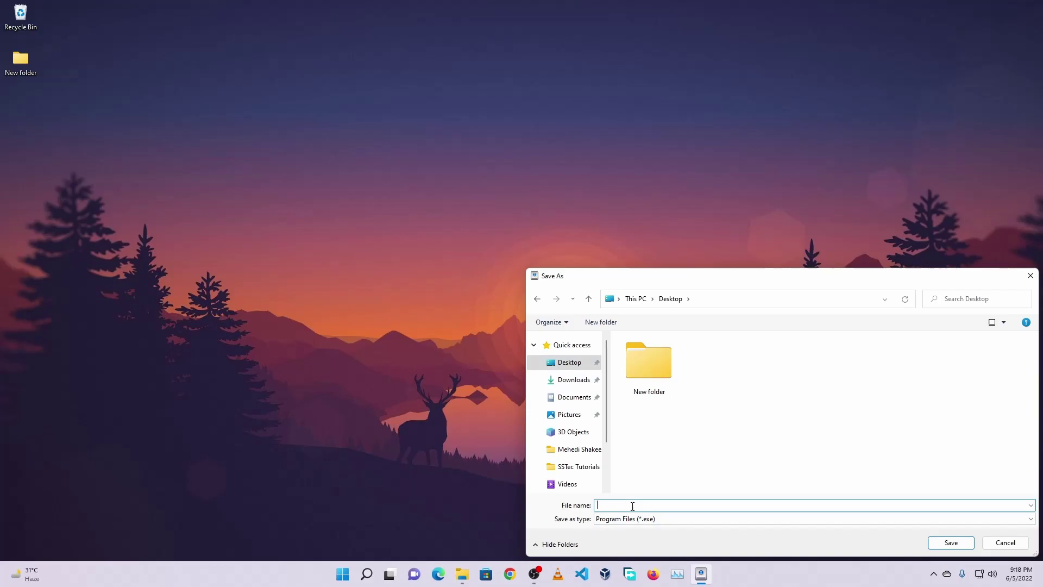
{"action": "type", "text": "run"}
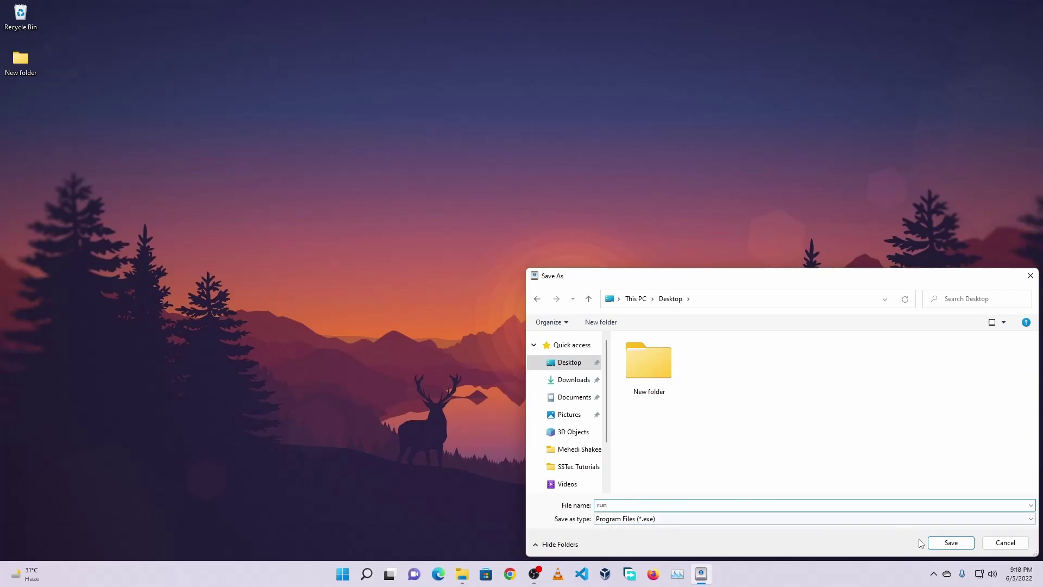
{"action": "left_click", "coordinate": [940, 544]}
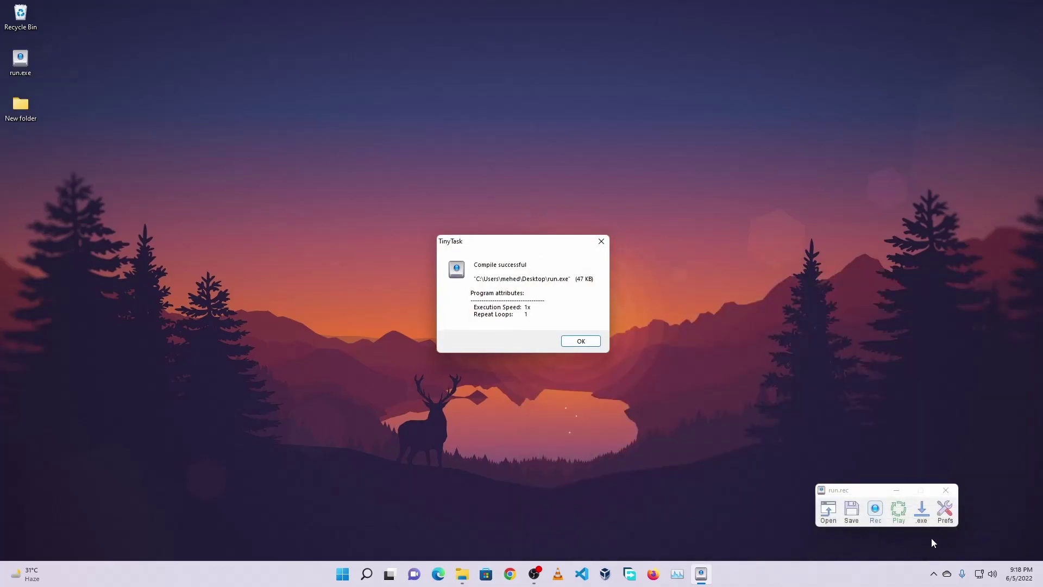
{"action": "left_click", "coordinate": [581, 341]}
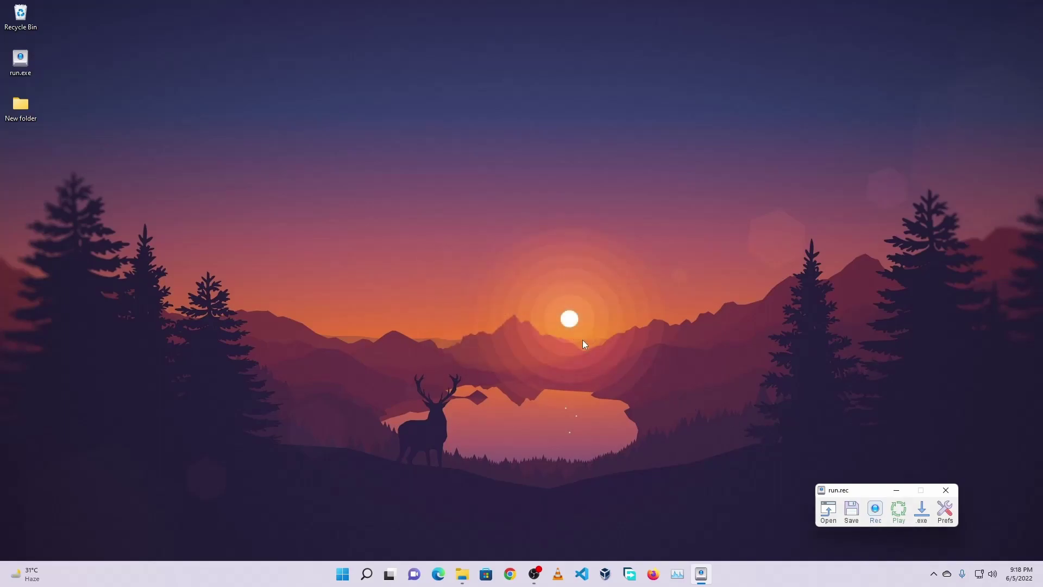
Close TinyTask, leaving the compiled run.exe on the desktop
{"action": "left_click", "coordinate": [954, 494]}
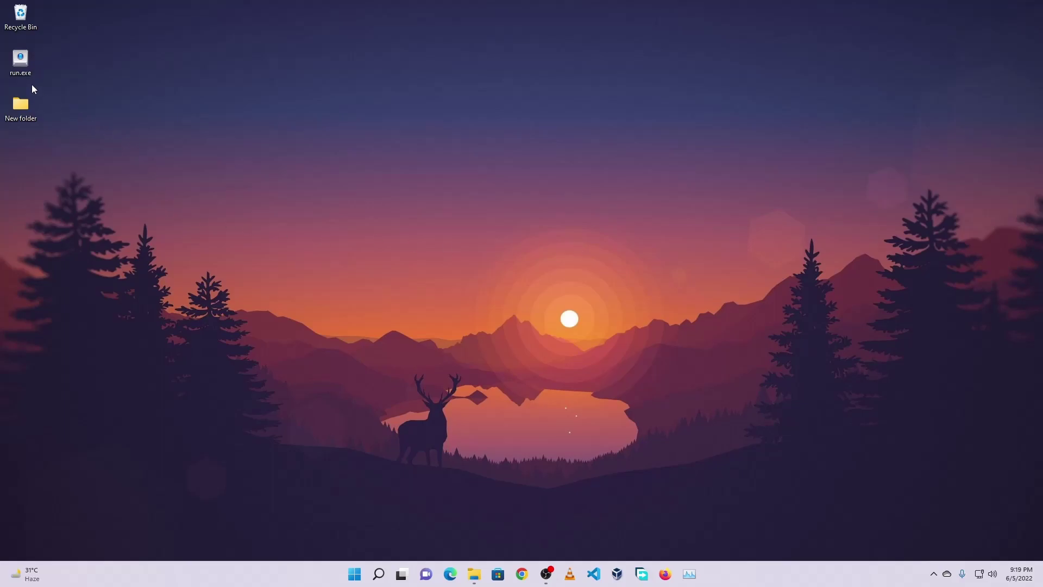
{"action": "mouse_move", "coordinate": [18, 65]}
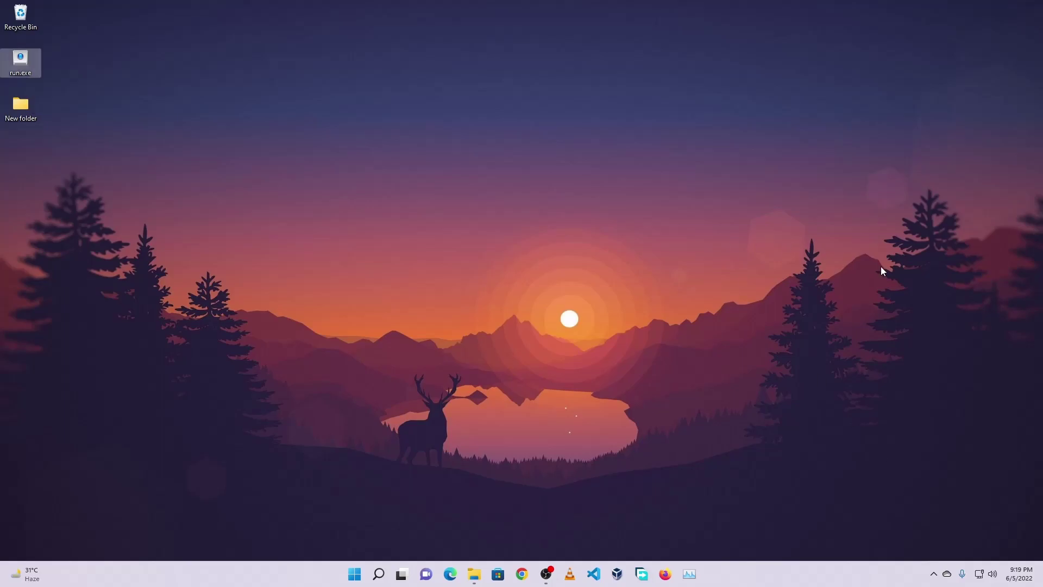
Let run.exe replay the macro, which opens Firefox, loads youtube.com and opens the account menu
{"action": "left_click", "coordinate": [665, 574]}
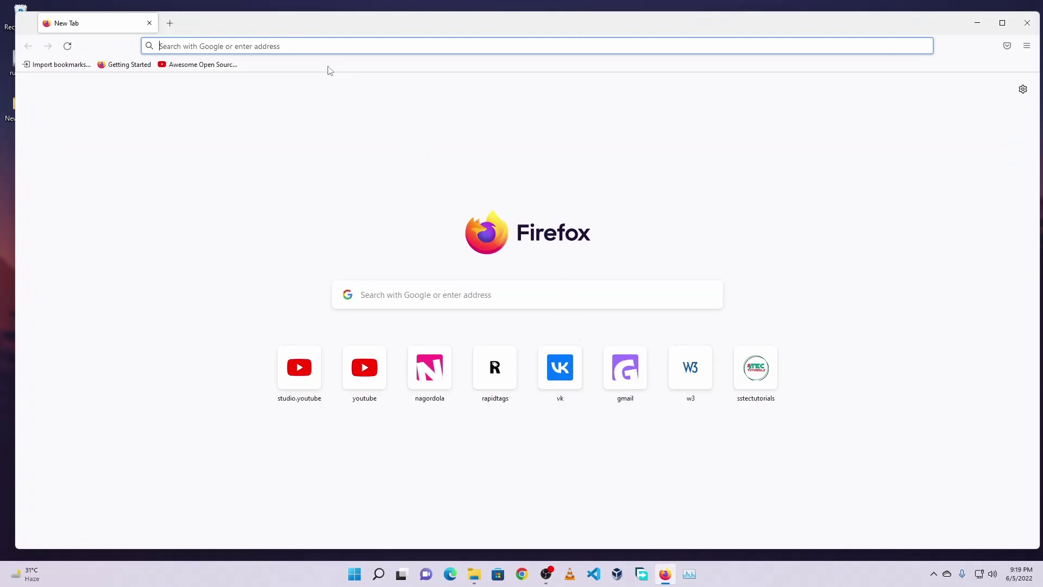
{"action": "left_click", "coordinate": [317, 49]}
{"action": "type", "text": "youtube.com"}
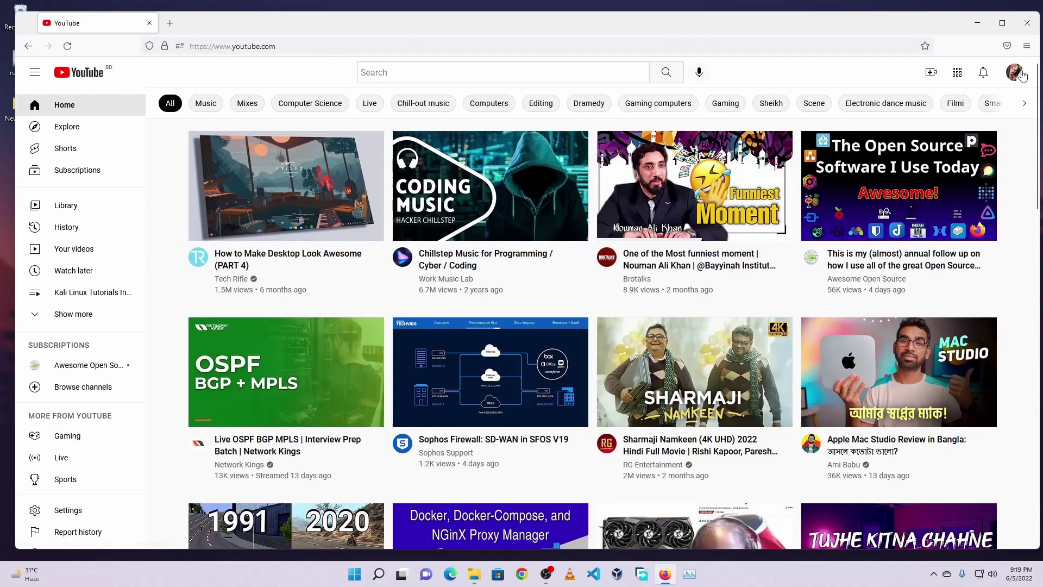
{"action": "left_click", "coordinate": [1020, 74]}
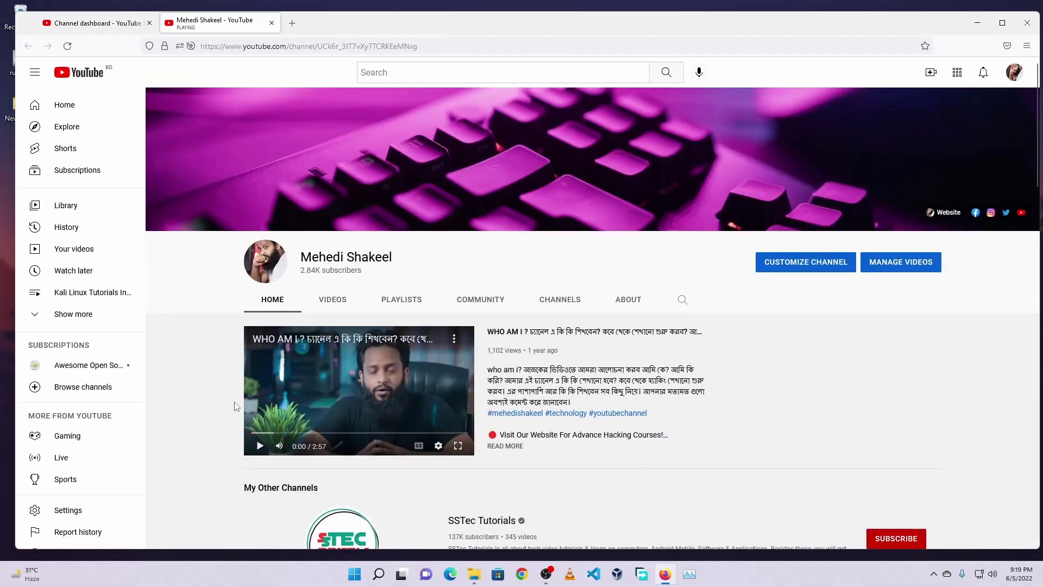
{"action": "left_click", "coordinate": [977, 22]}
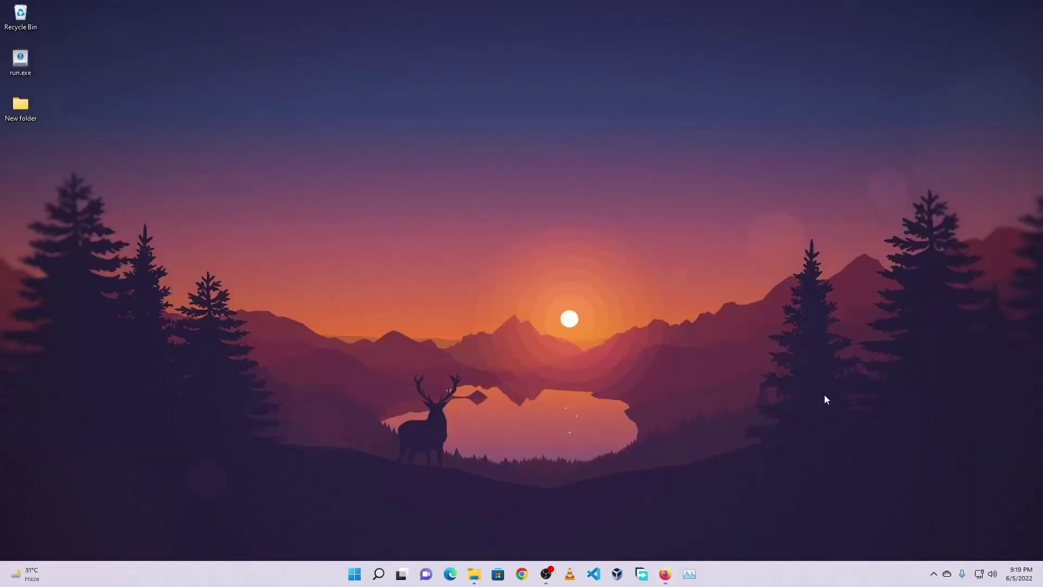